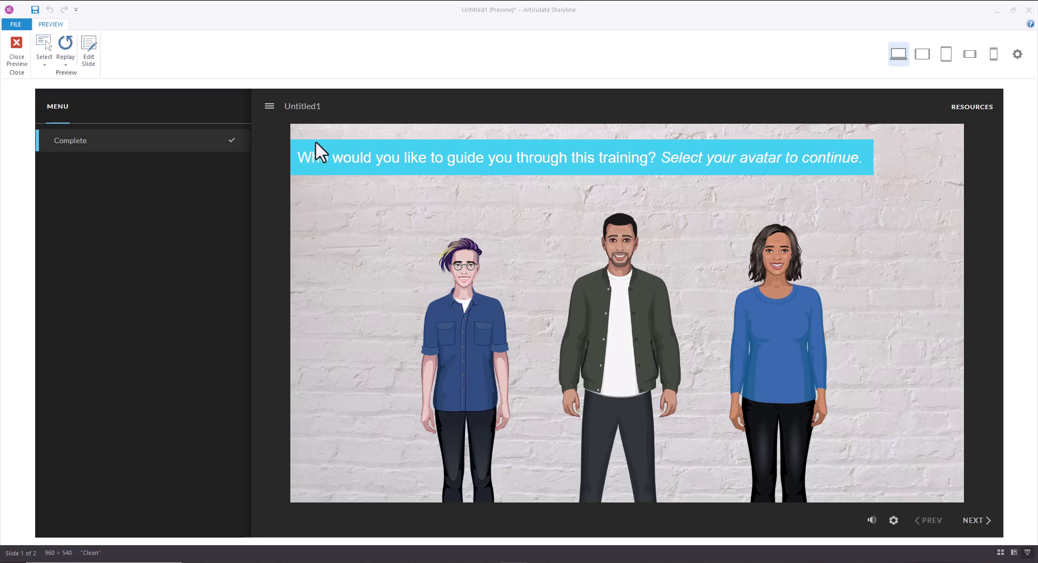
# - Exit preview, paste Rectangle 2 from slide 1.1 onto slide 1.2 Incomplete, and list emphasis animations
pyautogui.click(16, 60)
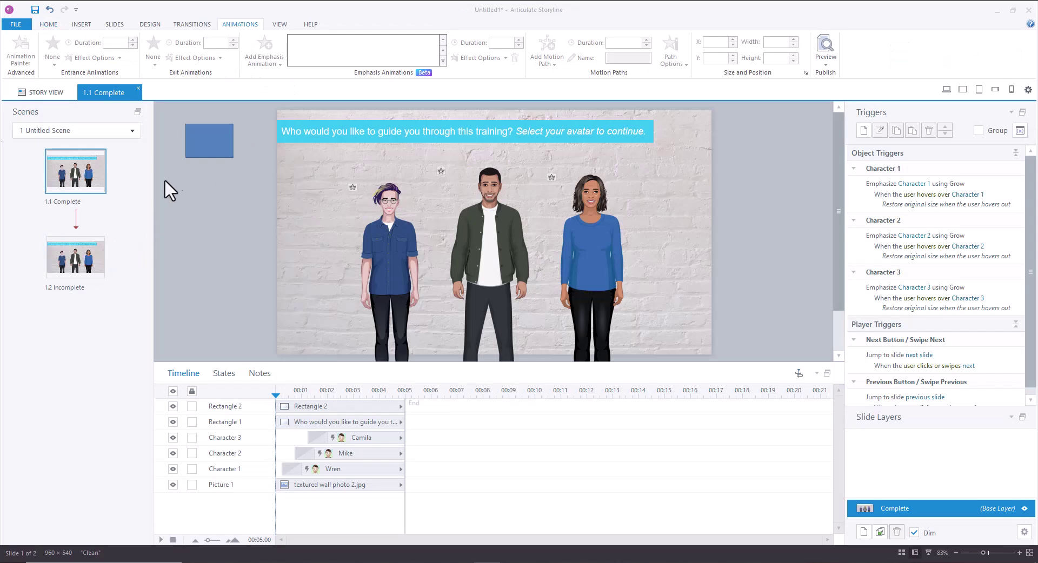
pyautogui.click(197, 147)
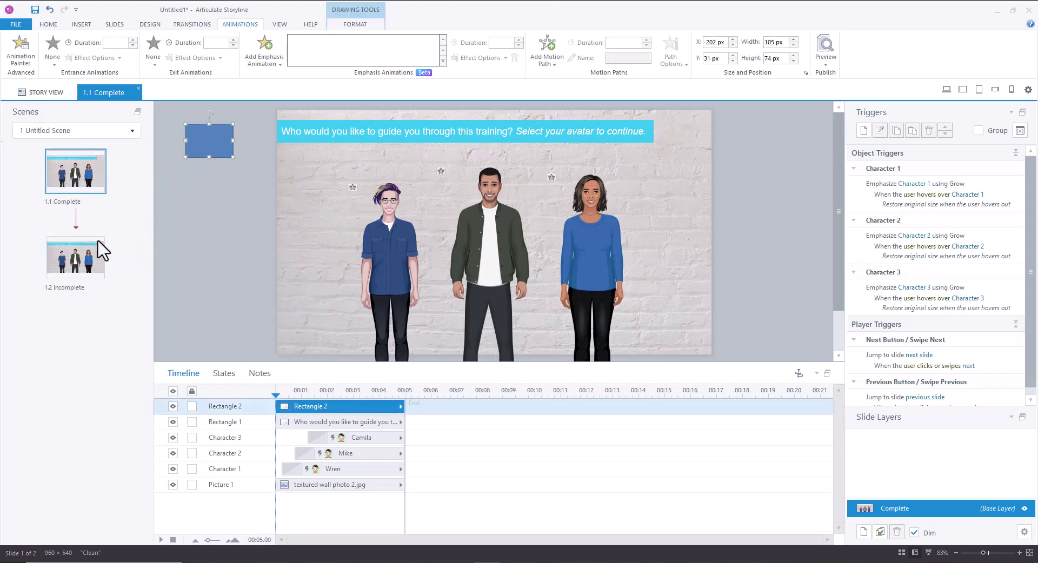
pyautogui.click(93, 275)
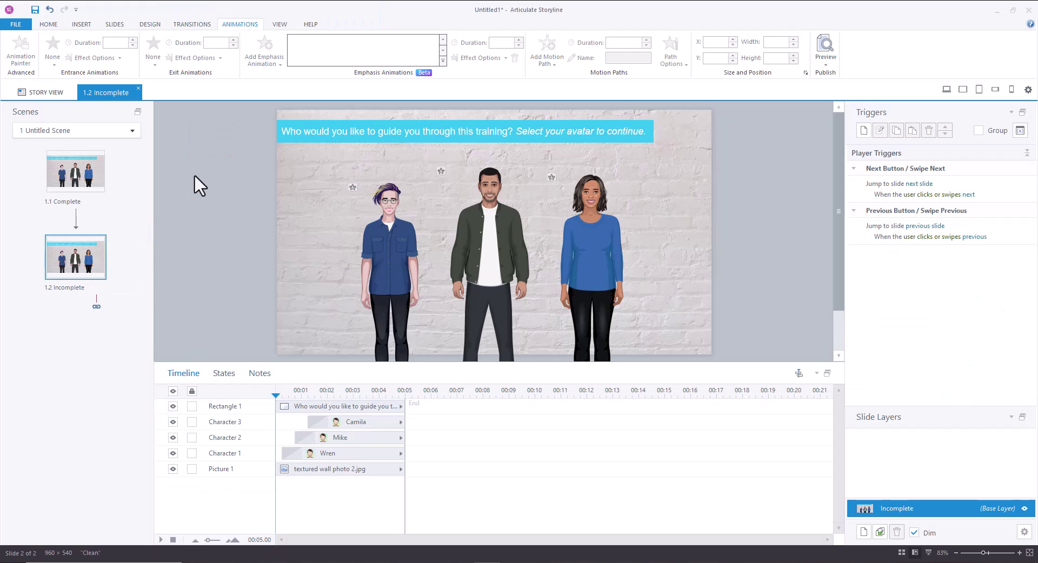
pyautogui.hotkey('ctrl', 'v')
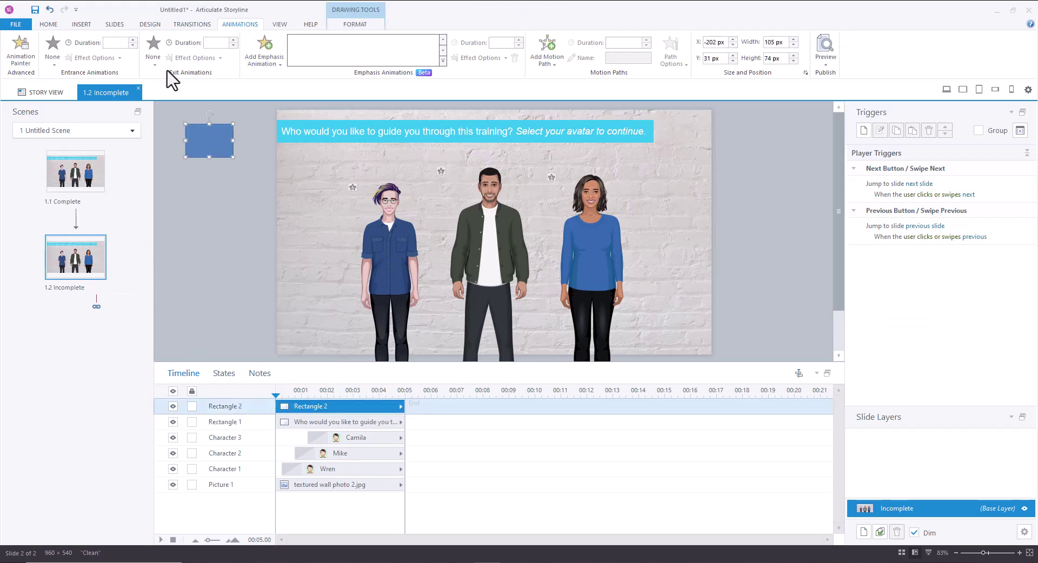
pyautogui.click(277, 67)
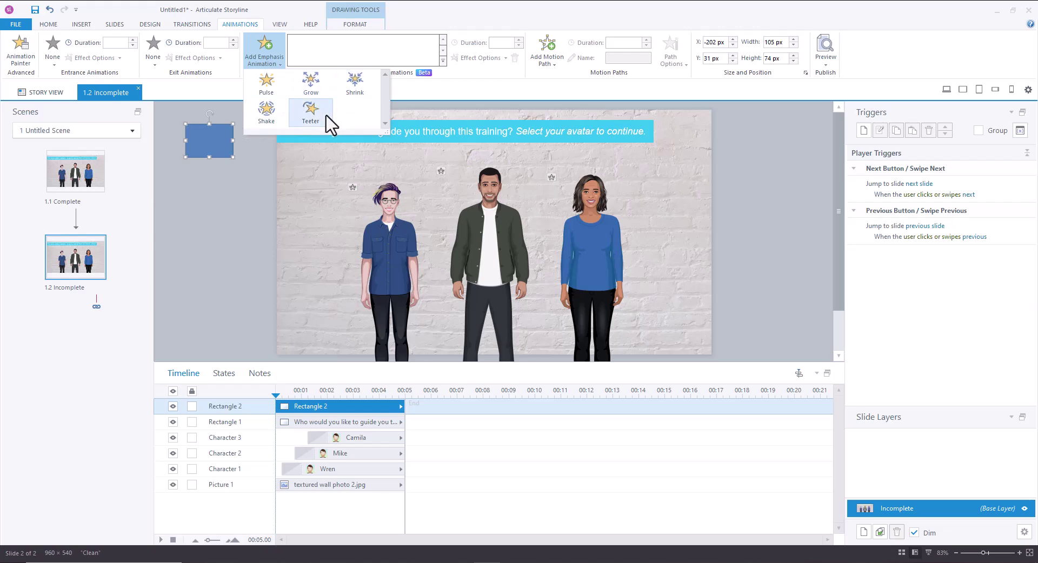
# - Apply and check a Shake emphasis on Rectangle 2, then remove it and delete the rectangle
pyautogui.click(273, 110)
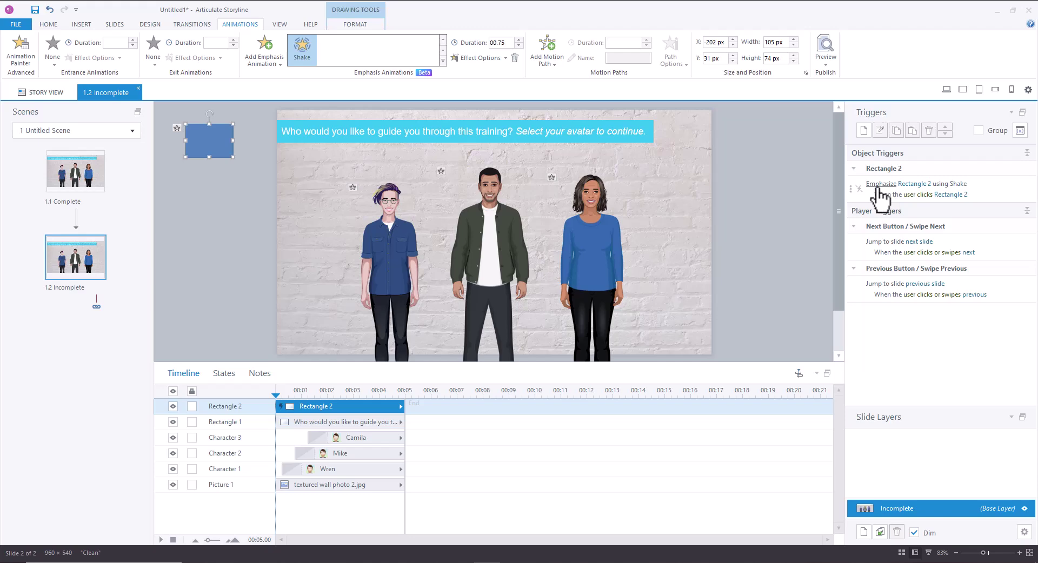
pyautogui.click(501, 59)
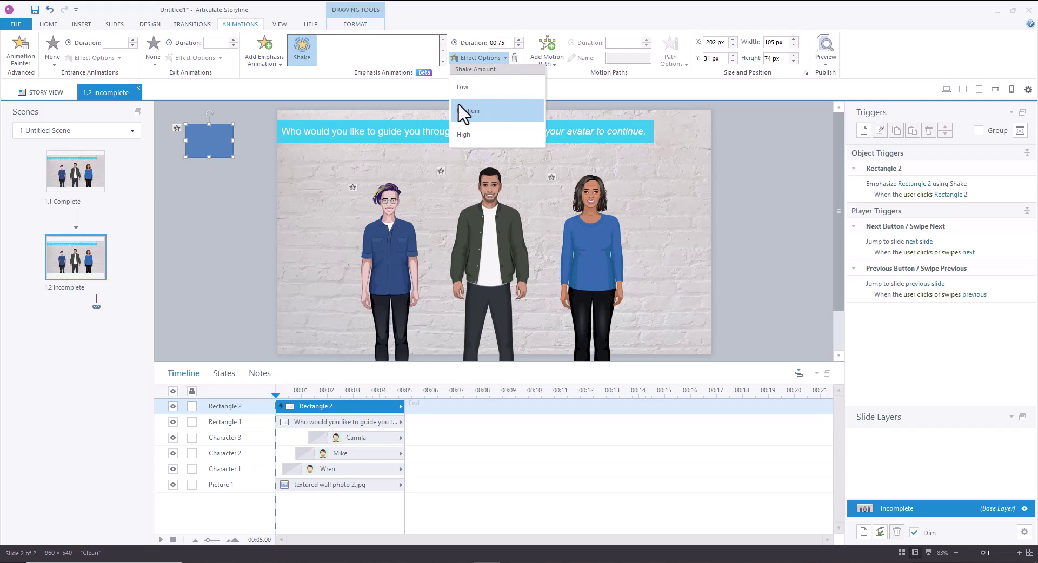
pyautogui.click(400, 97)
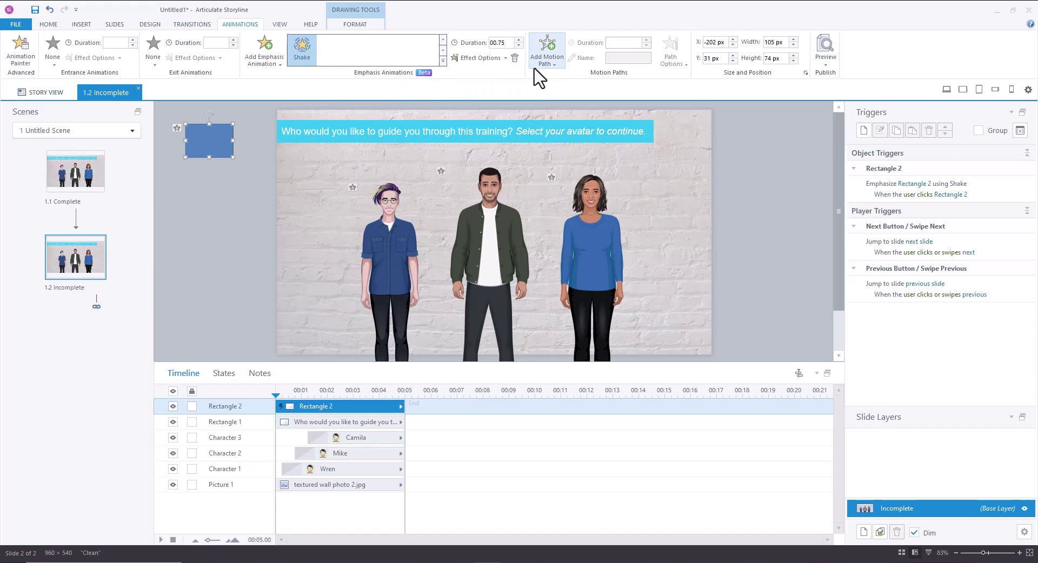
pyautogui.click(515, 58)
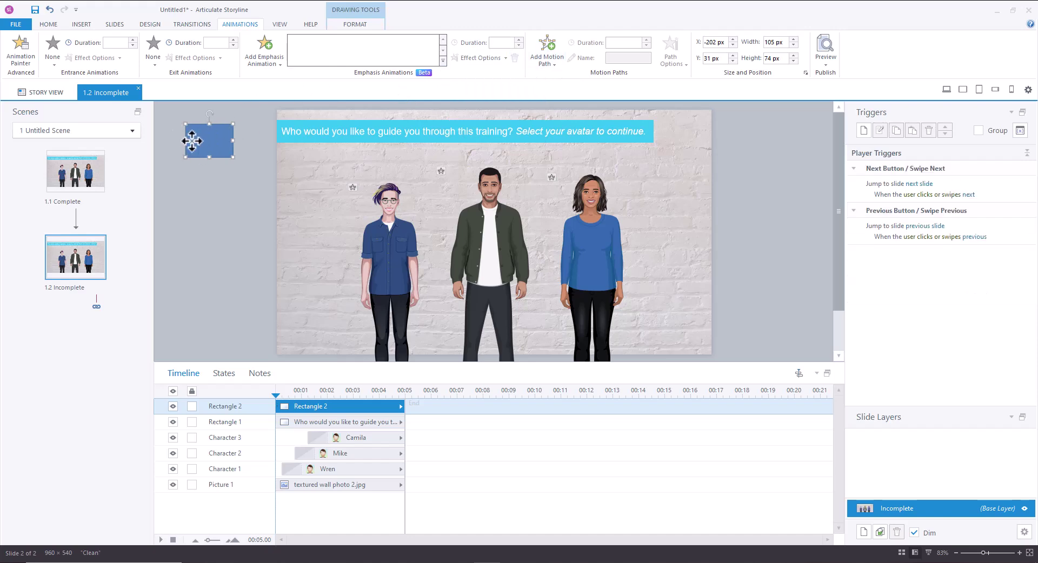
pyautogui.press('Delete')
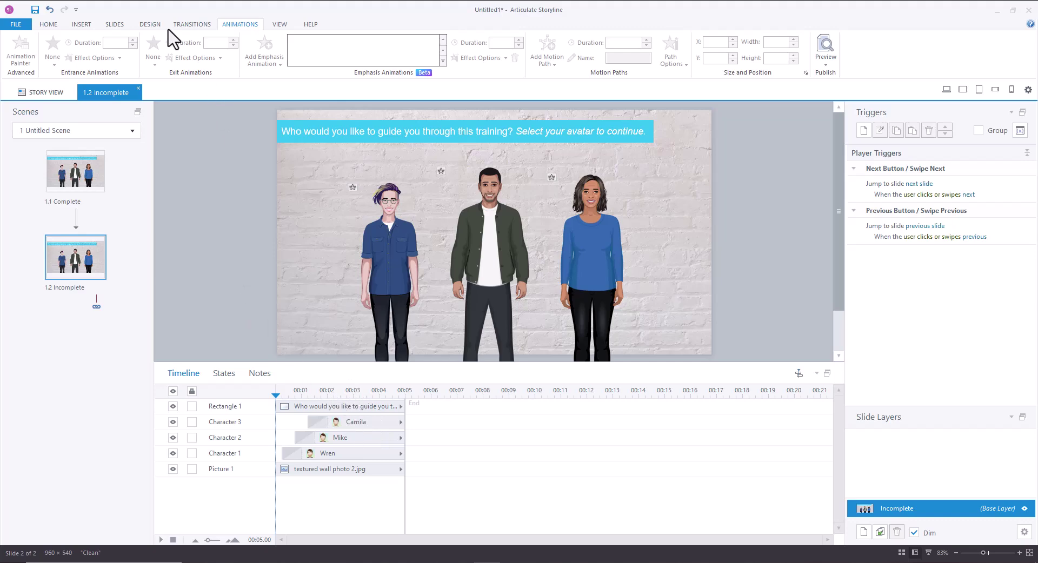
# - Give Wren a Grow emphasis whose trigger fires when the mouse hovers over Character 1
pyautogui.click(382, 189)
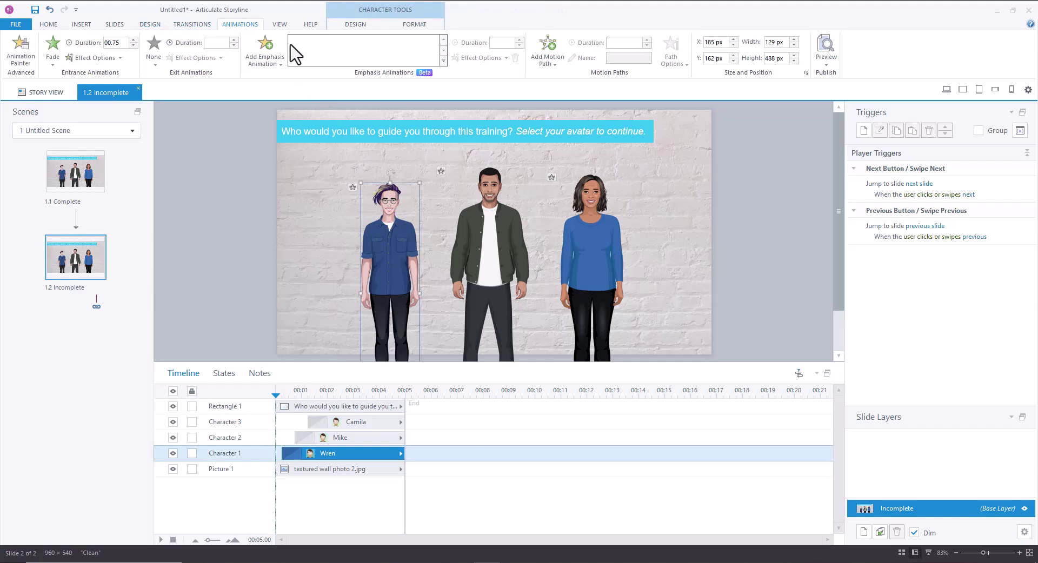
pyautogui.click(253, 62)
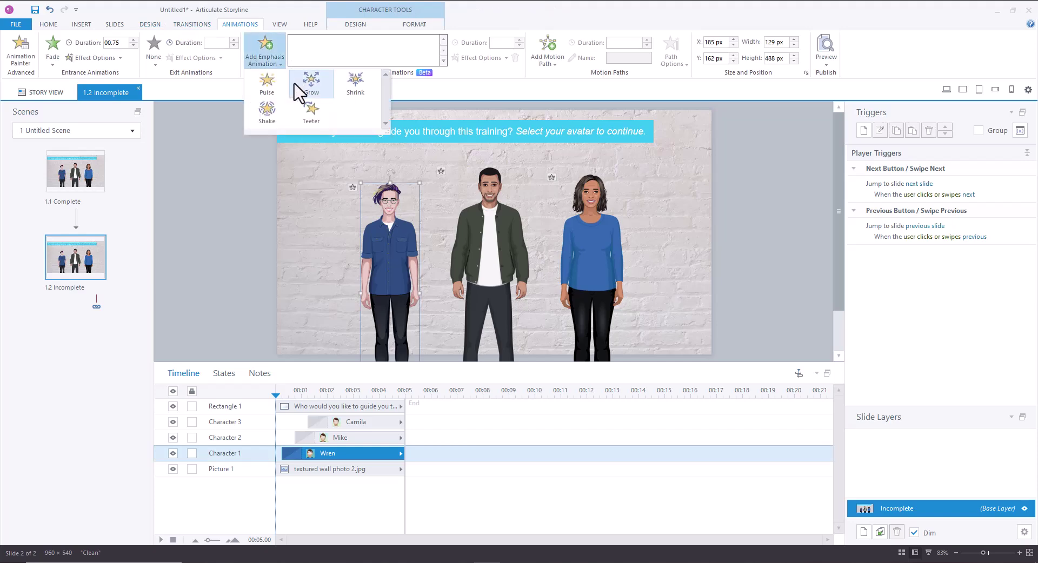
pyautogui.click(312, 89)
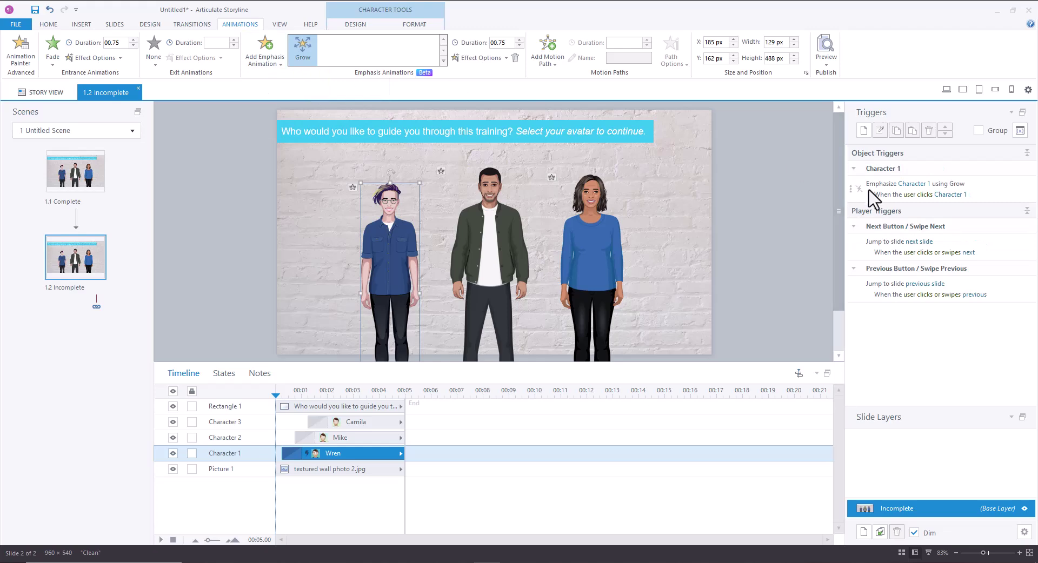
pyautogui.click(918, 196)
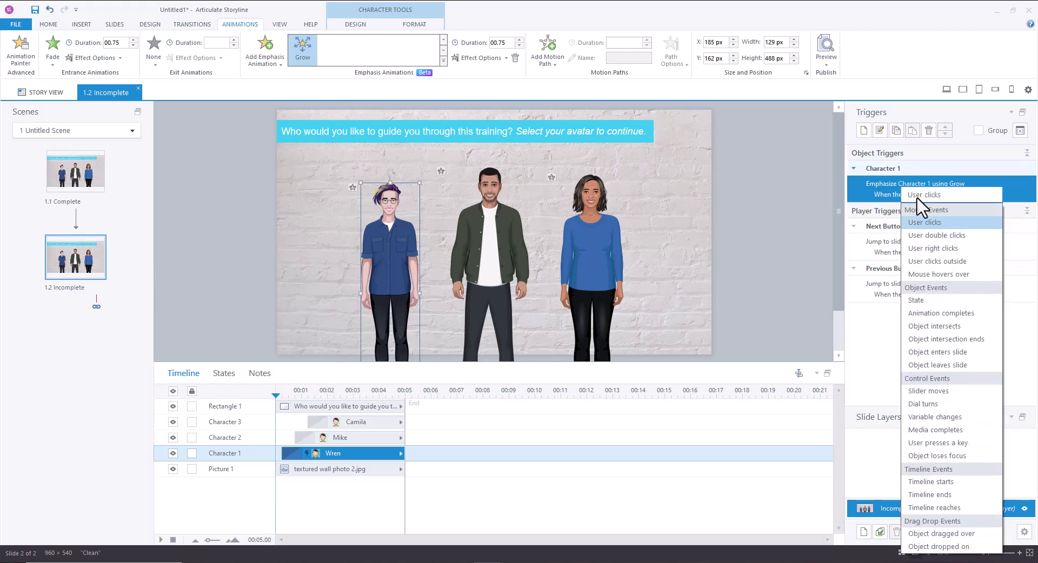
pyautogui.click(931, 273)
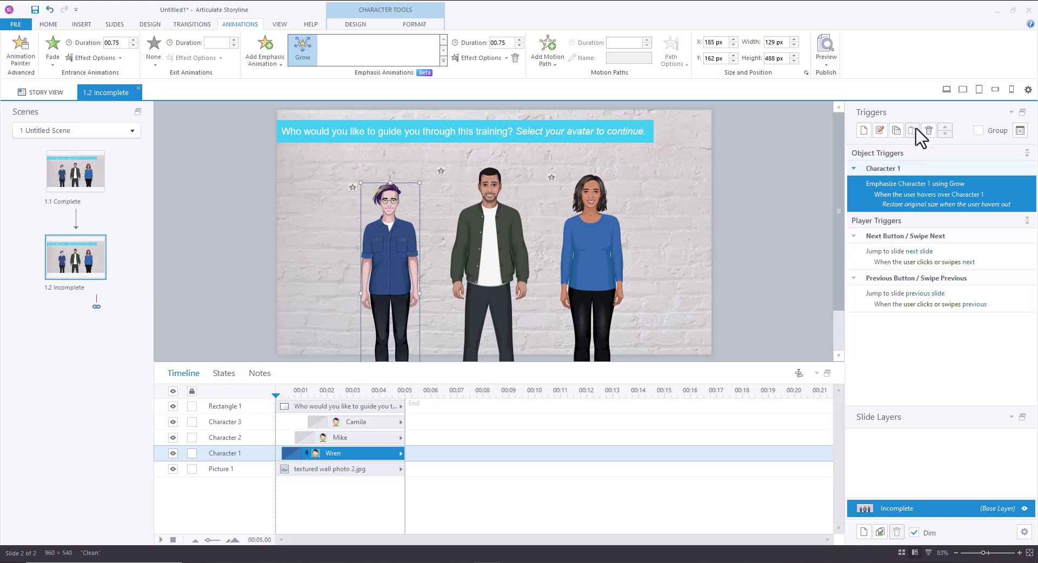
# - Copy Wren's Grow-on-hover trigger and paste it onto Mike and Camila
pyautogui.click(895, 130)
pyautogui.click(488, 233)
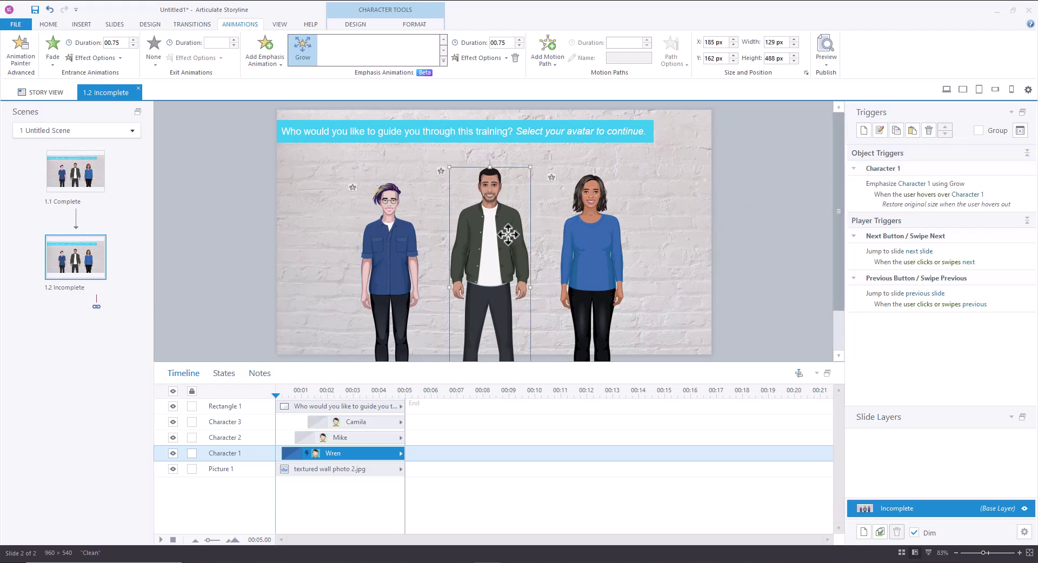
pyautogui.click(913, 131)
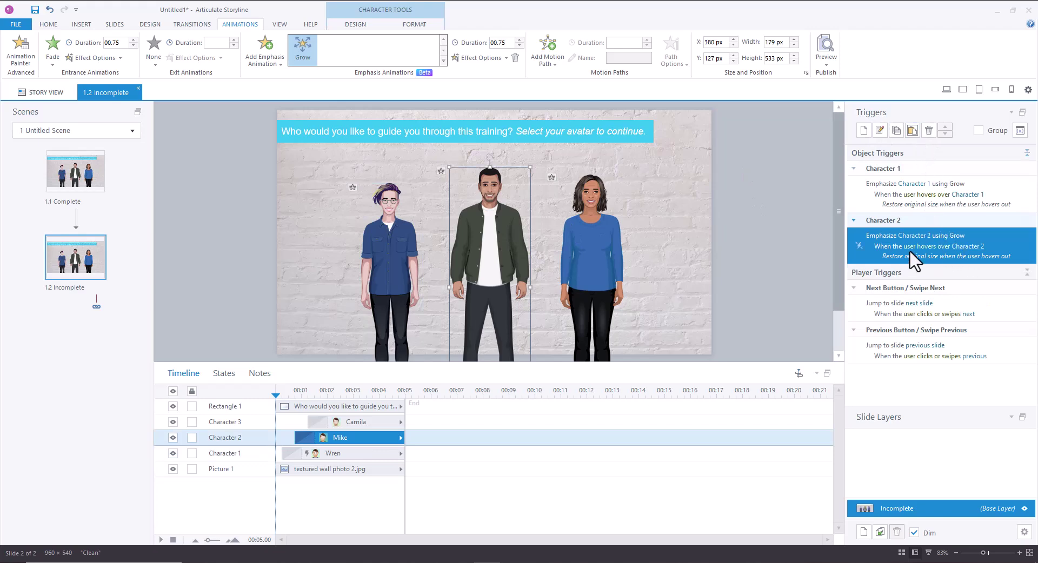
pyautogui.click(900, 133)
pyautogui.click(590, 227)
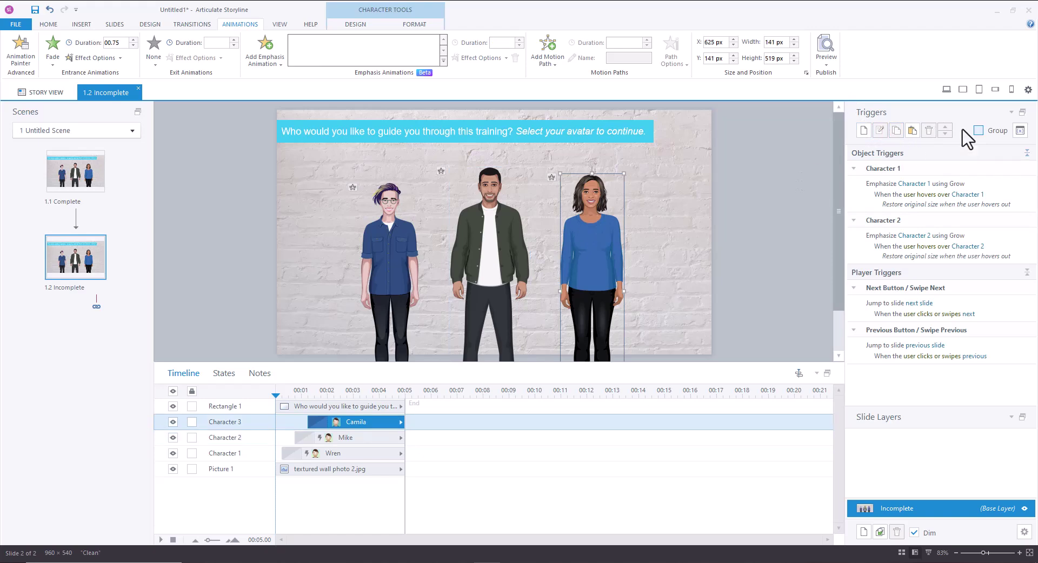
pyautogui.click(913, 131)
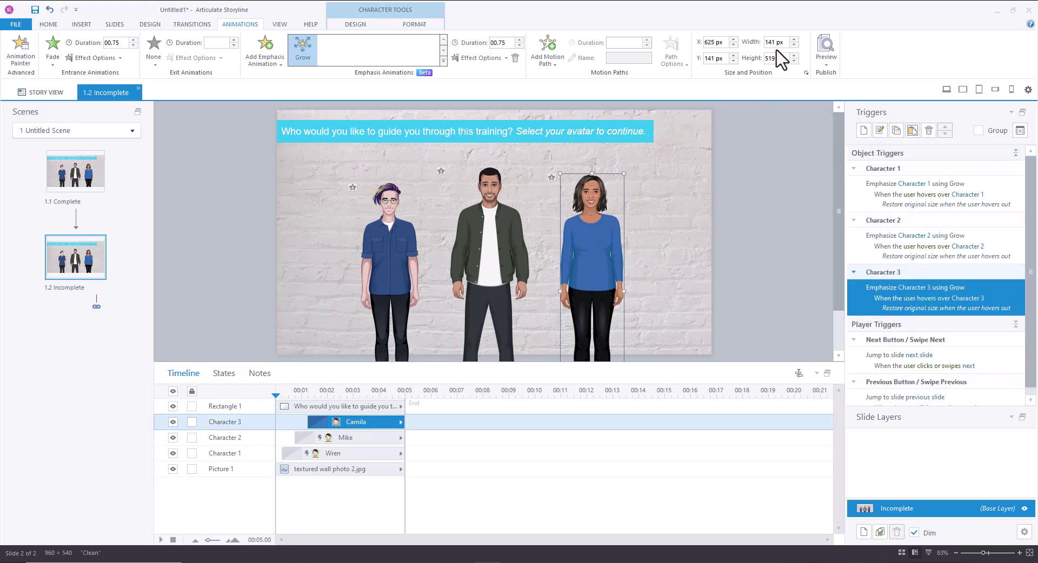
# - Preview This Slide to test the characters' hover-to-grow effect
pyautogui.click(821, 64)
pyautogui.click(819, 78)
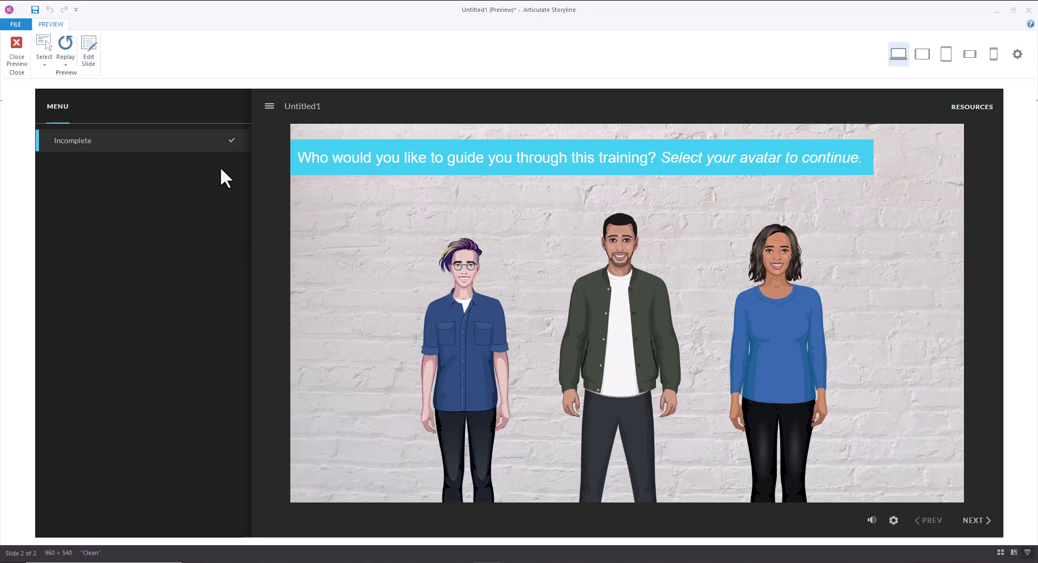
# - Leave preview and place a Marker with Pulse animation just left of the slide
pyautogui.click(21, 59)
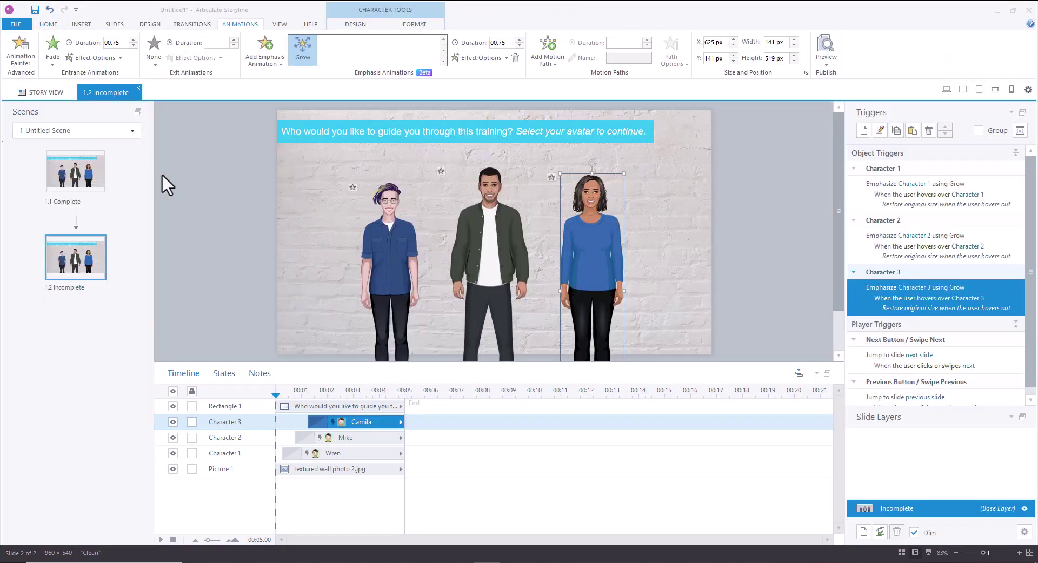
pyautogui.click(81, 25)
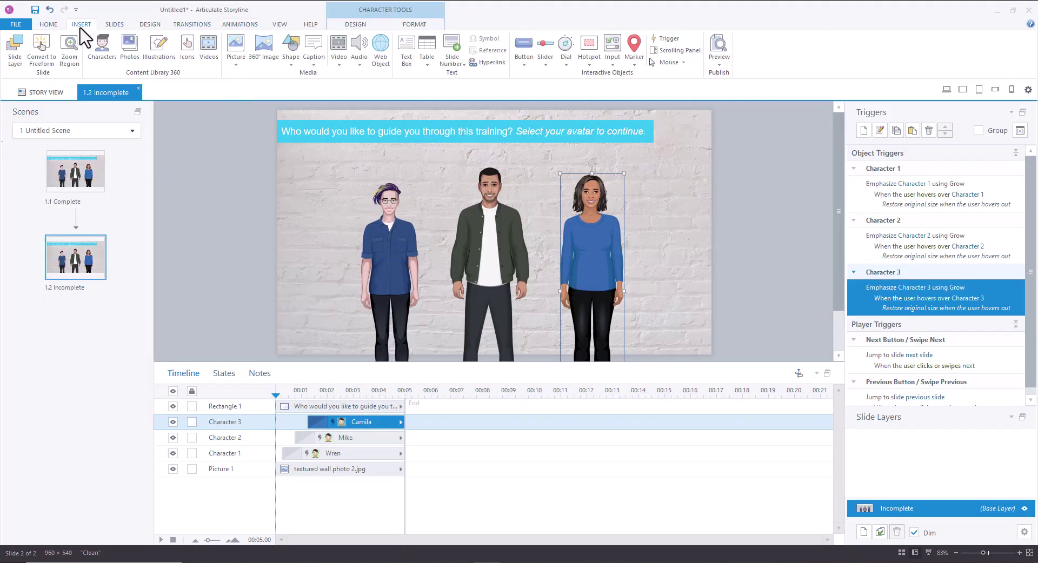
pyautogui.click(634, 54)
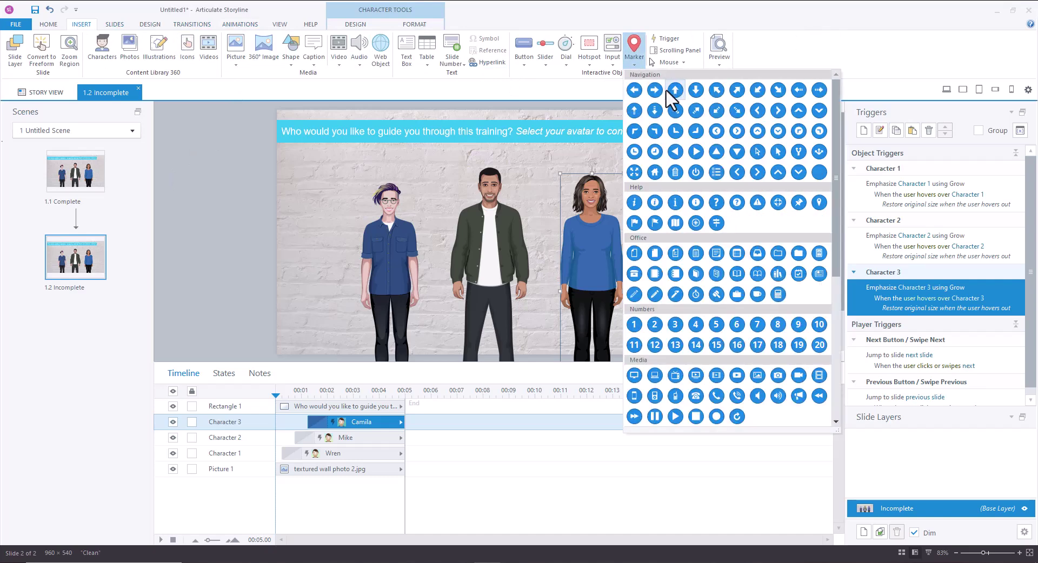
pyautogui.click(635, 153)
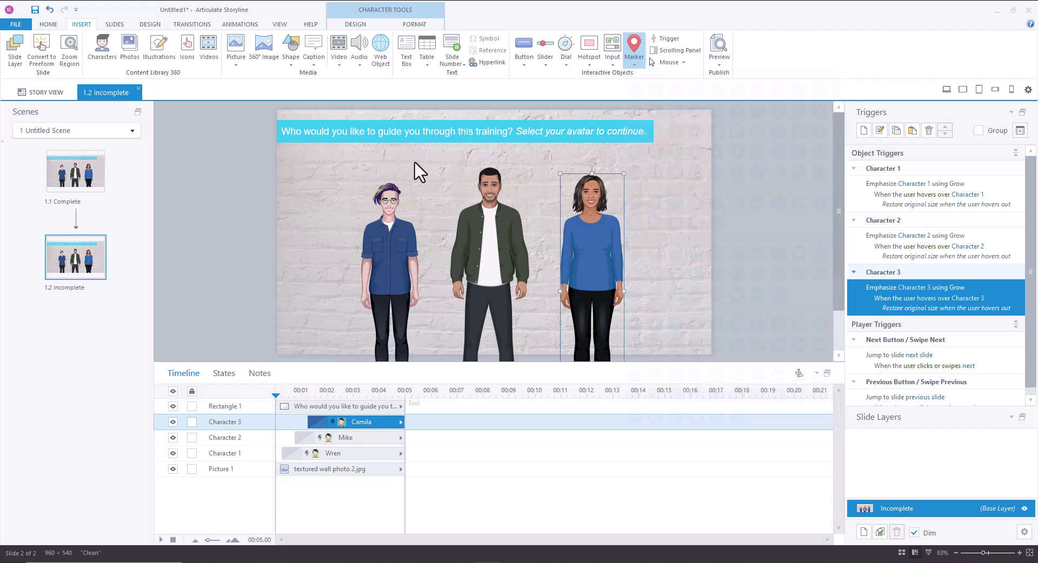
pyautogui.click(220, 163)
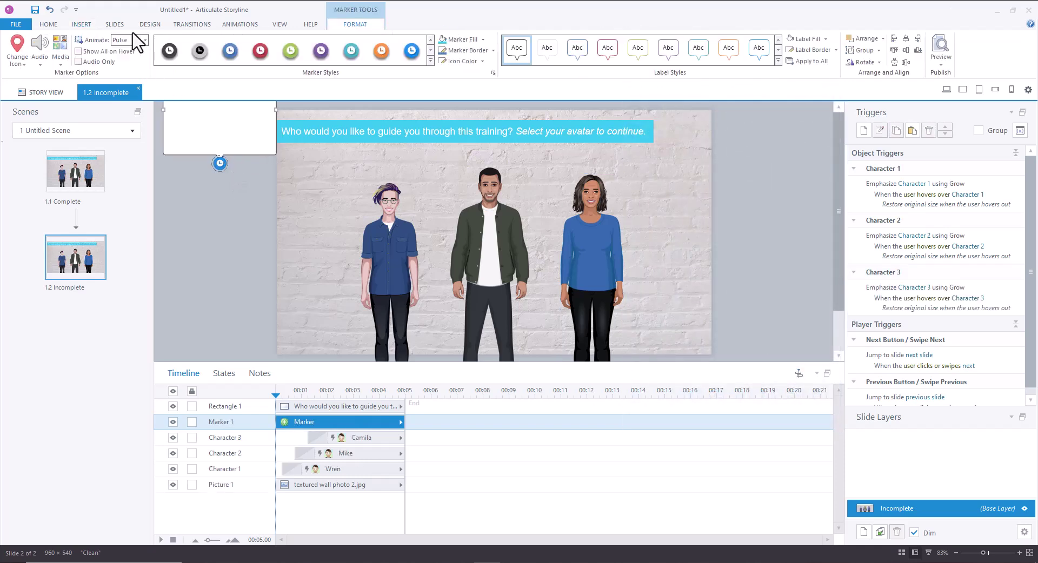
pyautogui.click(133, 41)
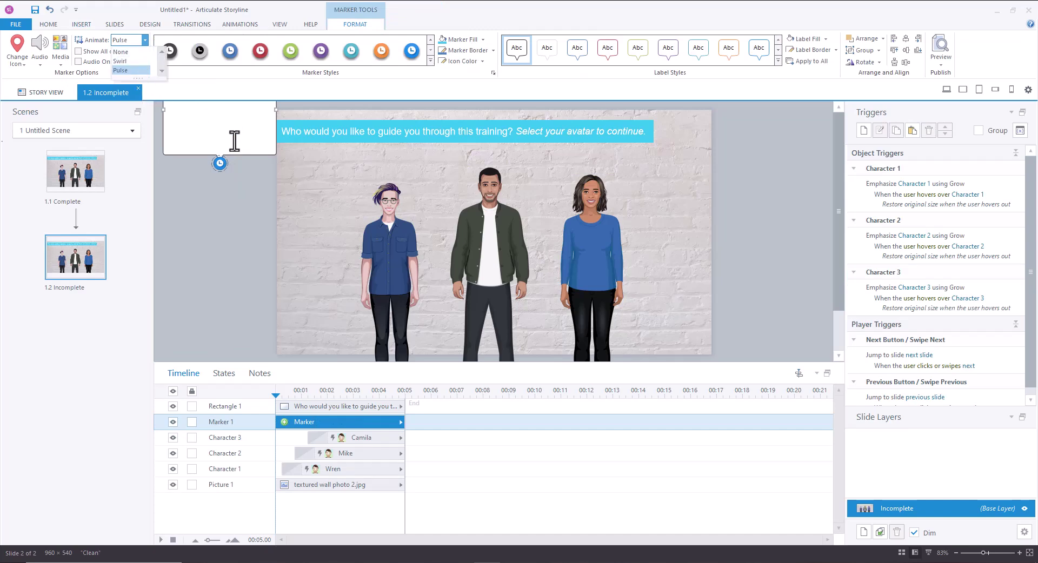
pyautogui.click(220, 165)
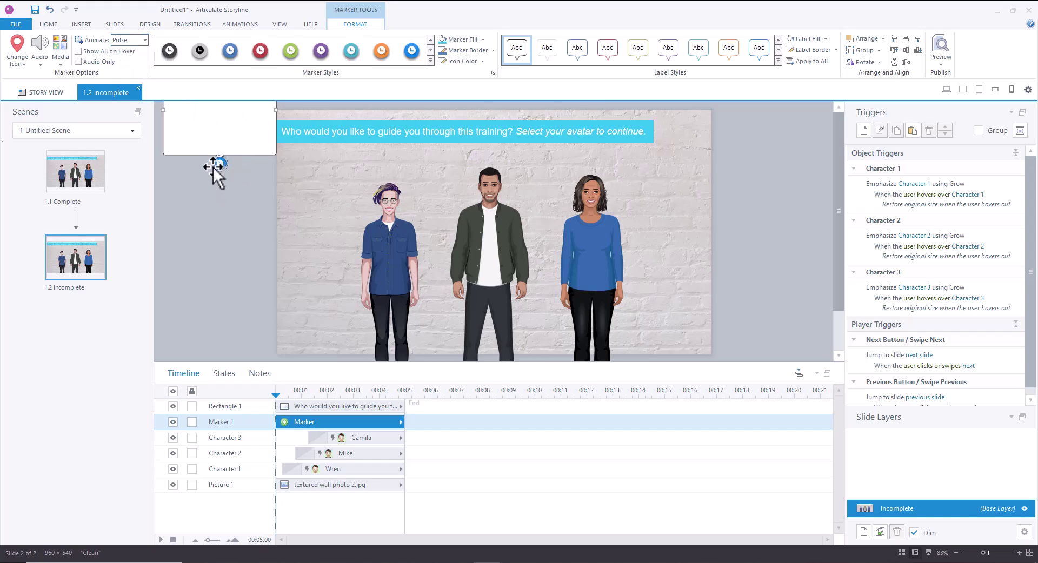
# - Delete Marker 1 from the Incomplete slide
pyautogui.press('Delete')
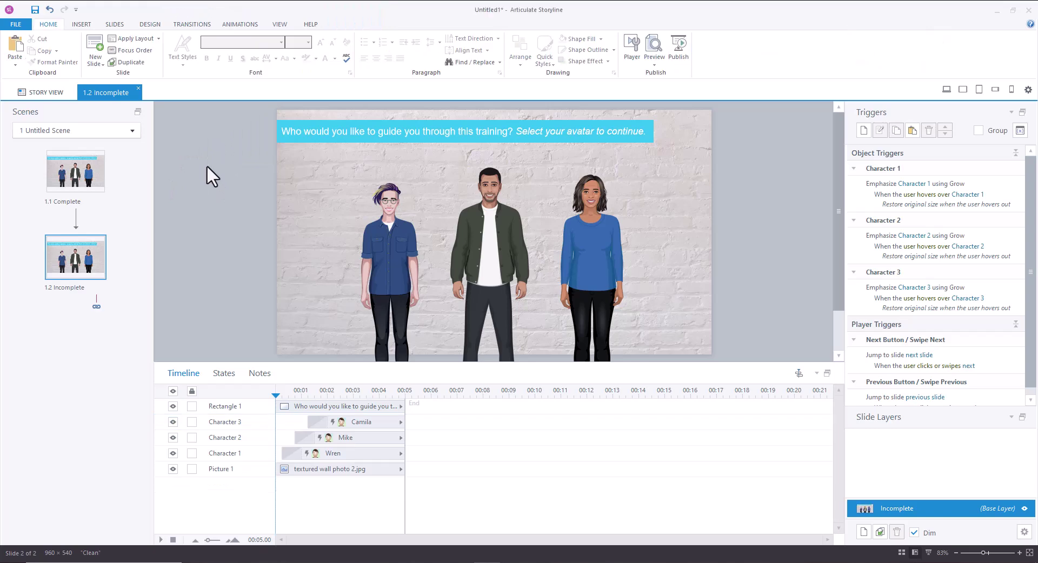